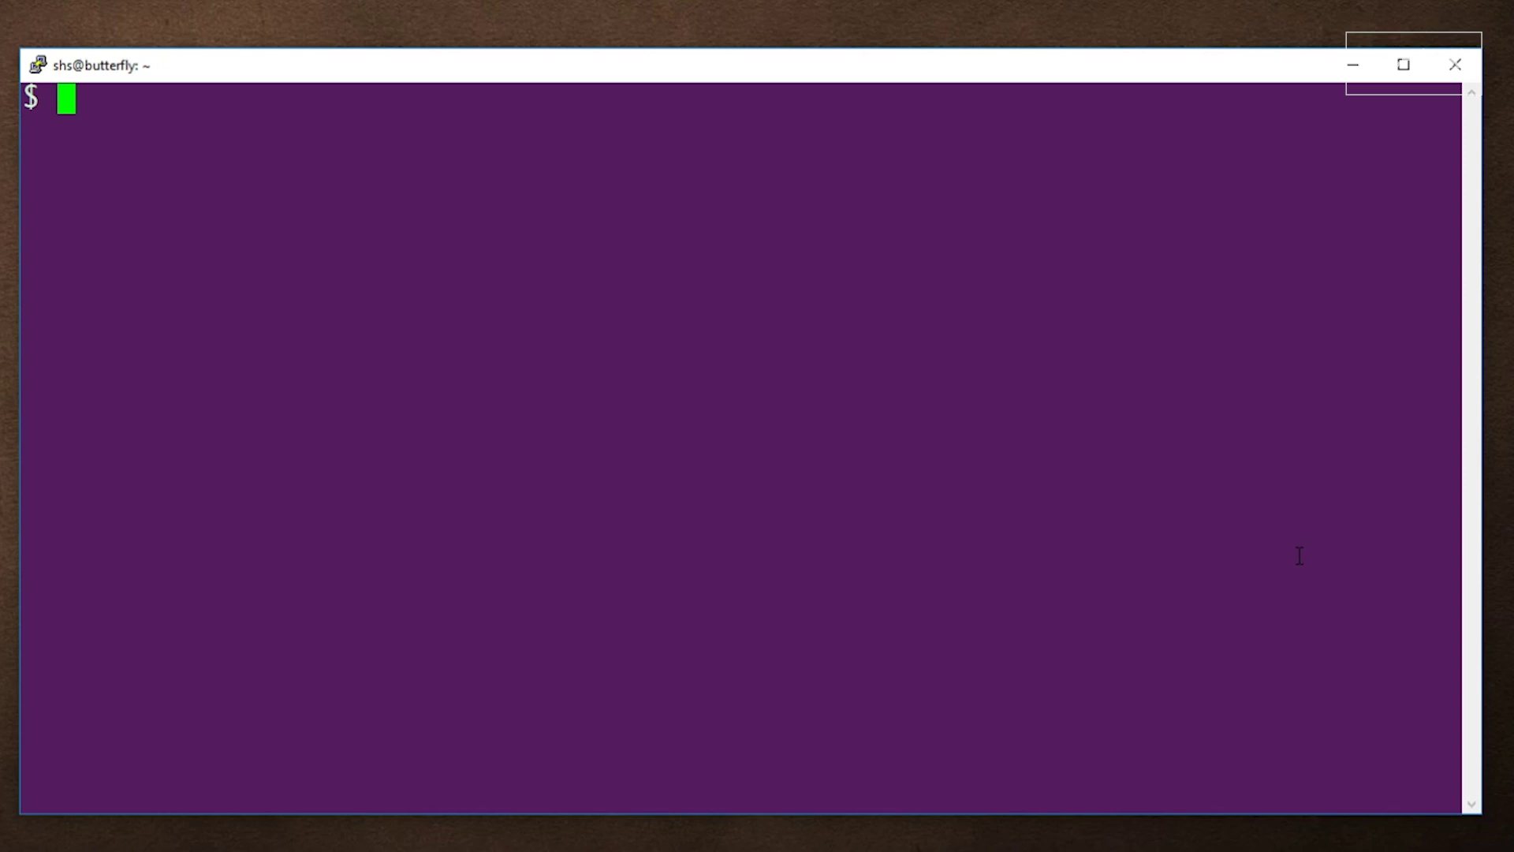
pyautogui.write('cat cmd')
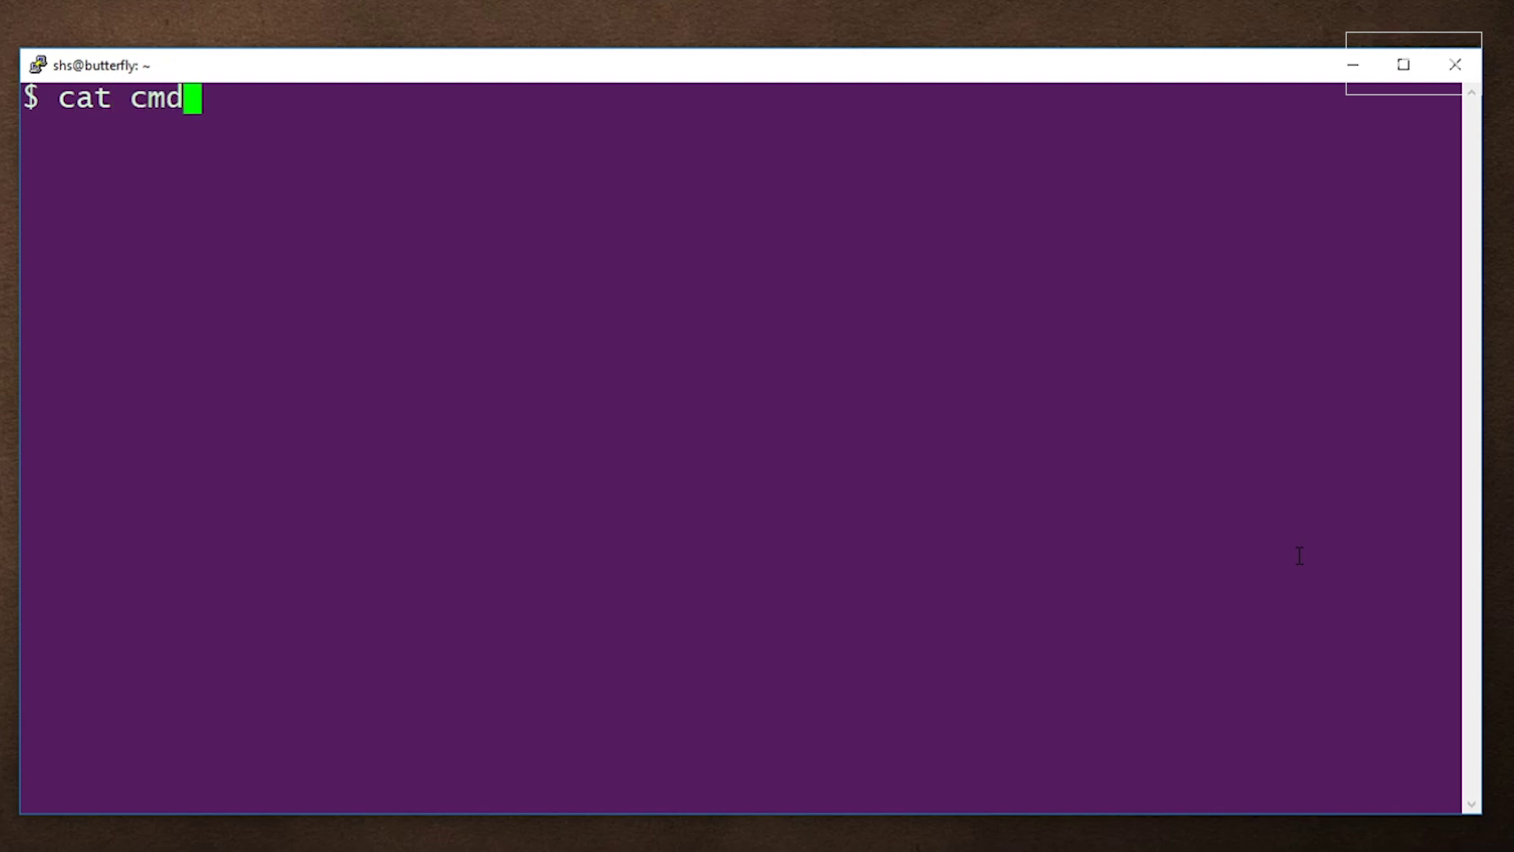
pyautogui.write('s')
# Display the cmds file with cat, then copy and run the echo-to-awk example printing 'three four'
pyautogui.press('Return')
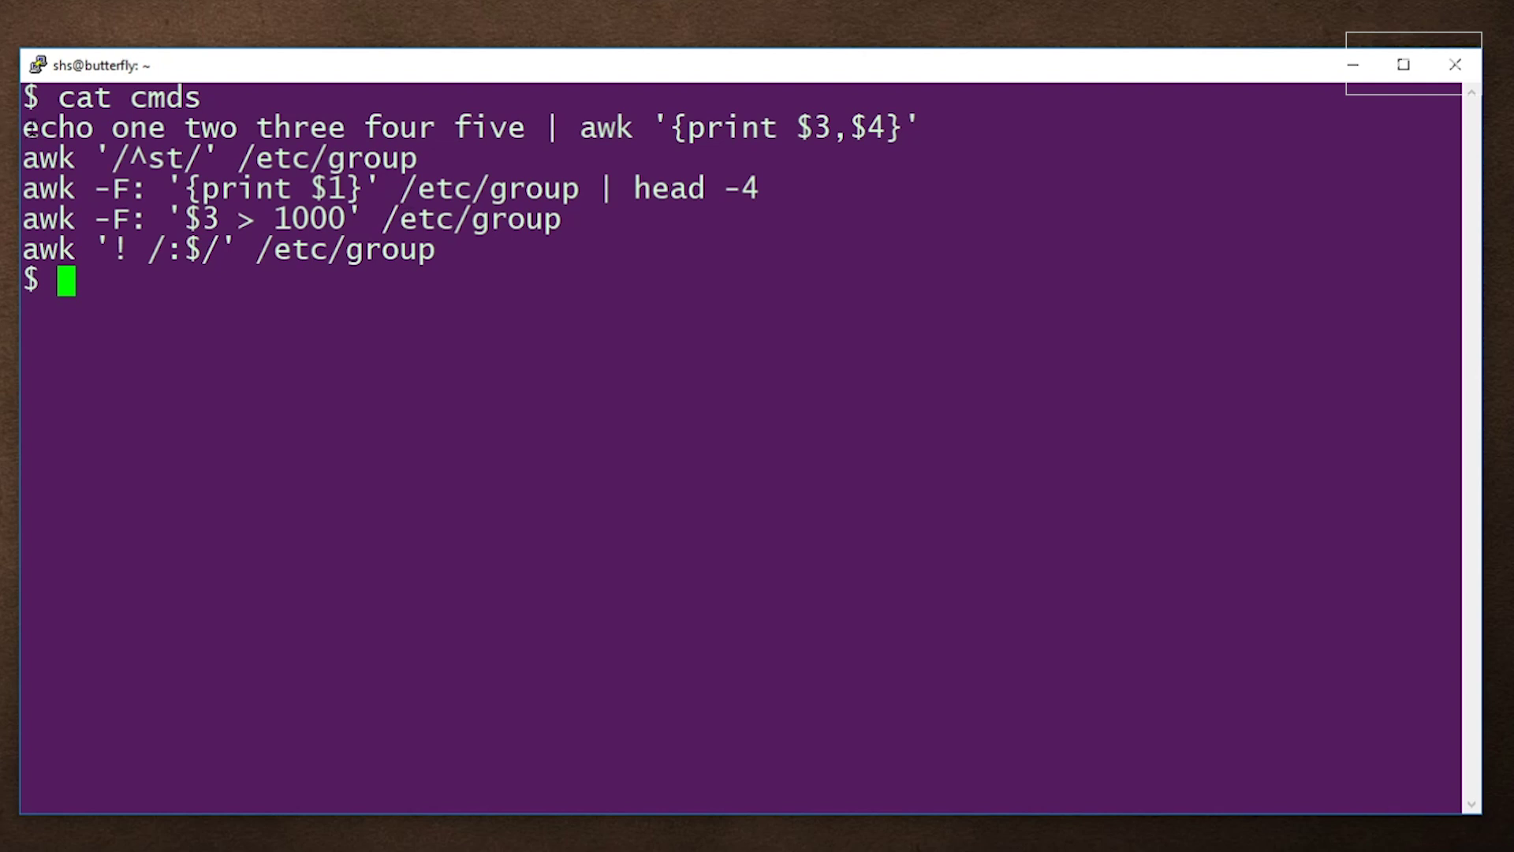
pyautogui.moveTo(22, 128); pyautogui.dragTo(907, 135)
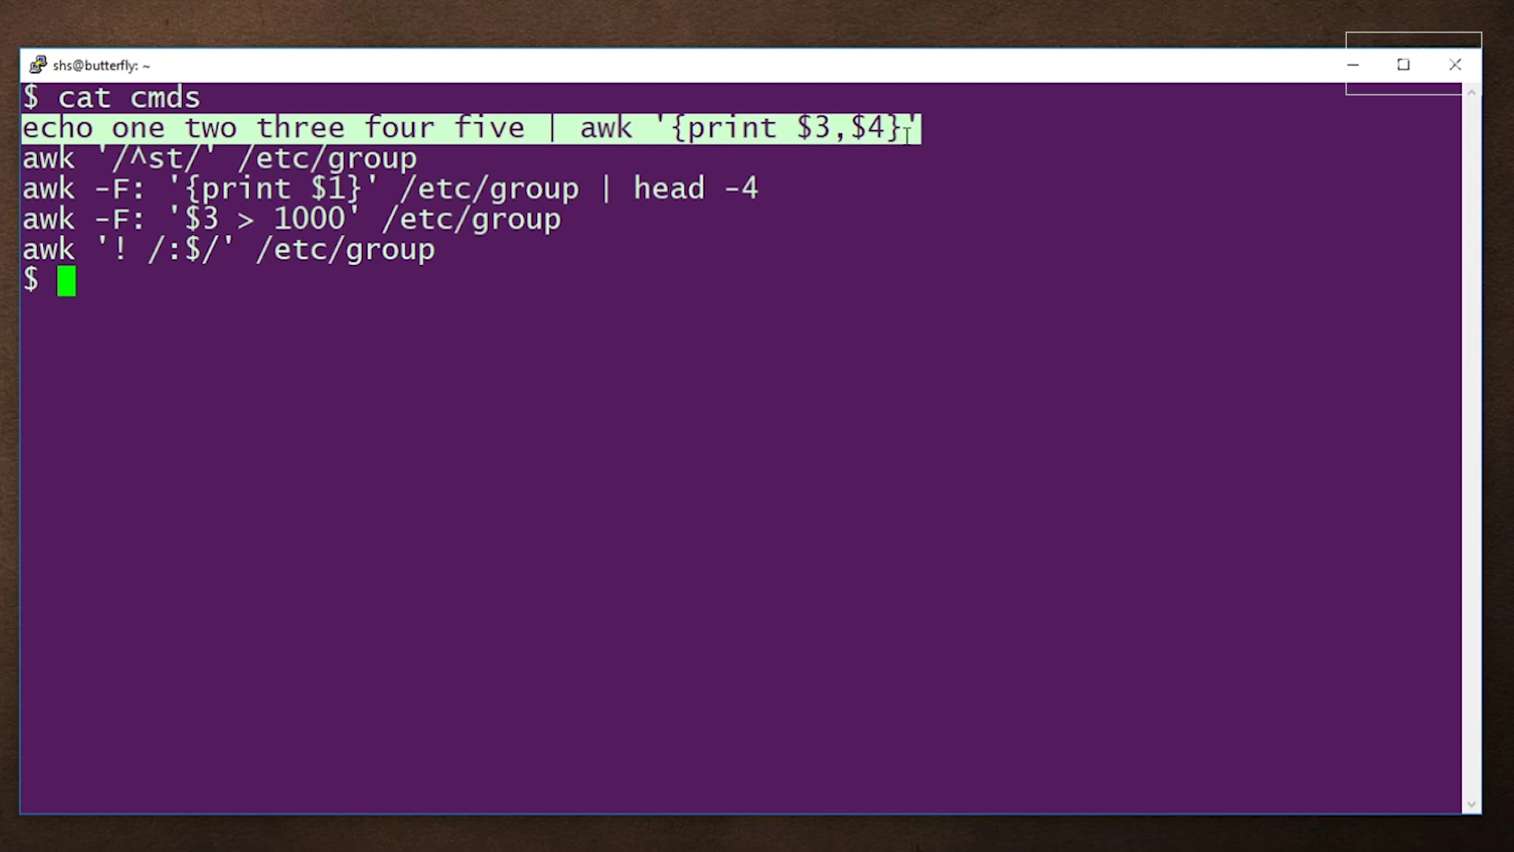
pyautogui.rightClick(995, 160)
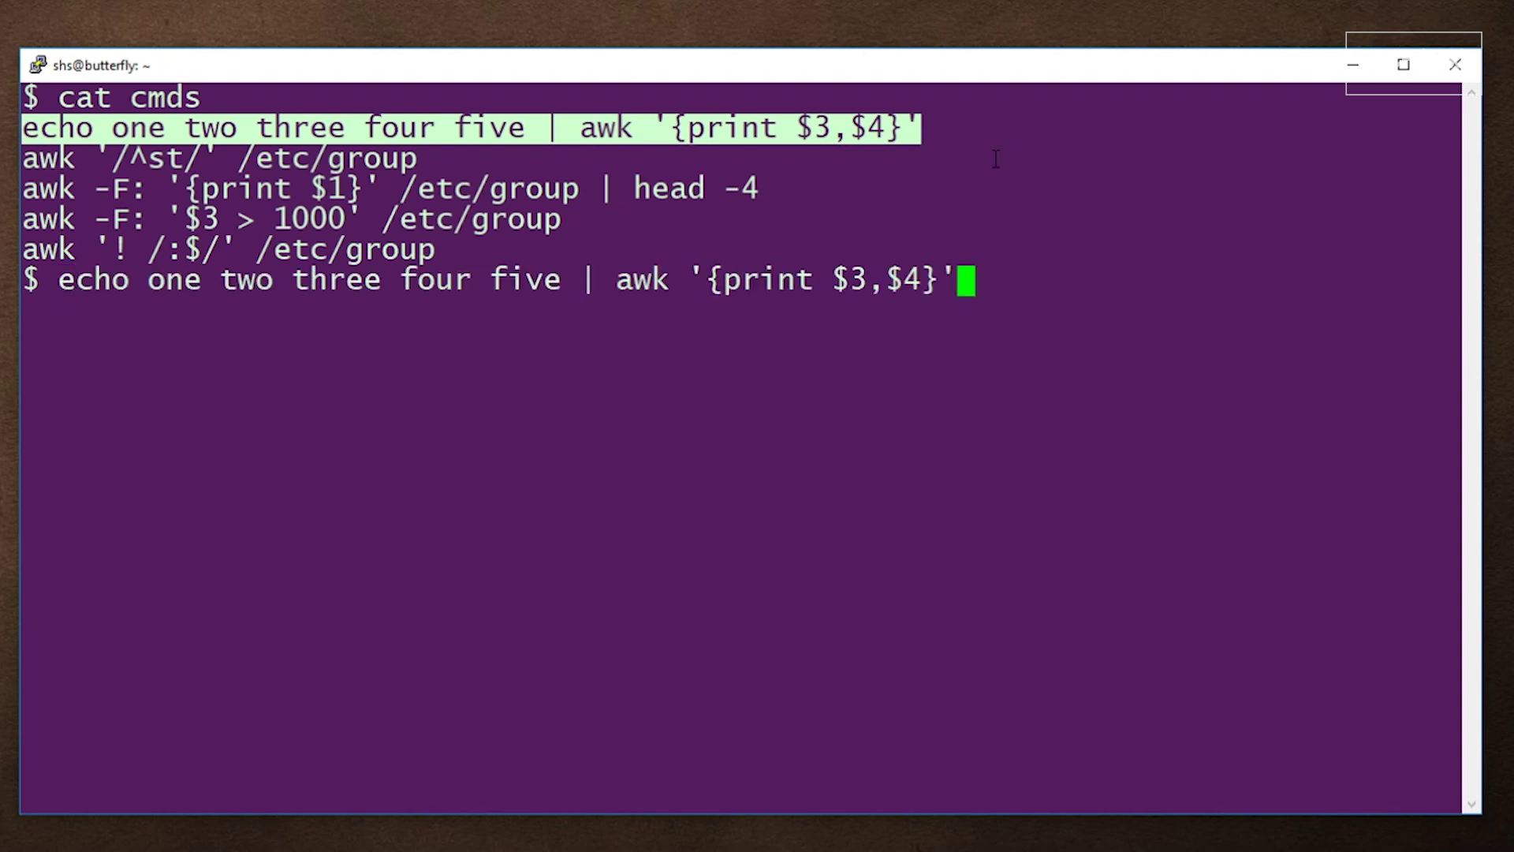
pyautogui.press('Return')
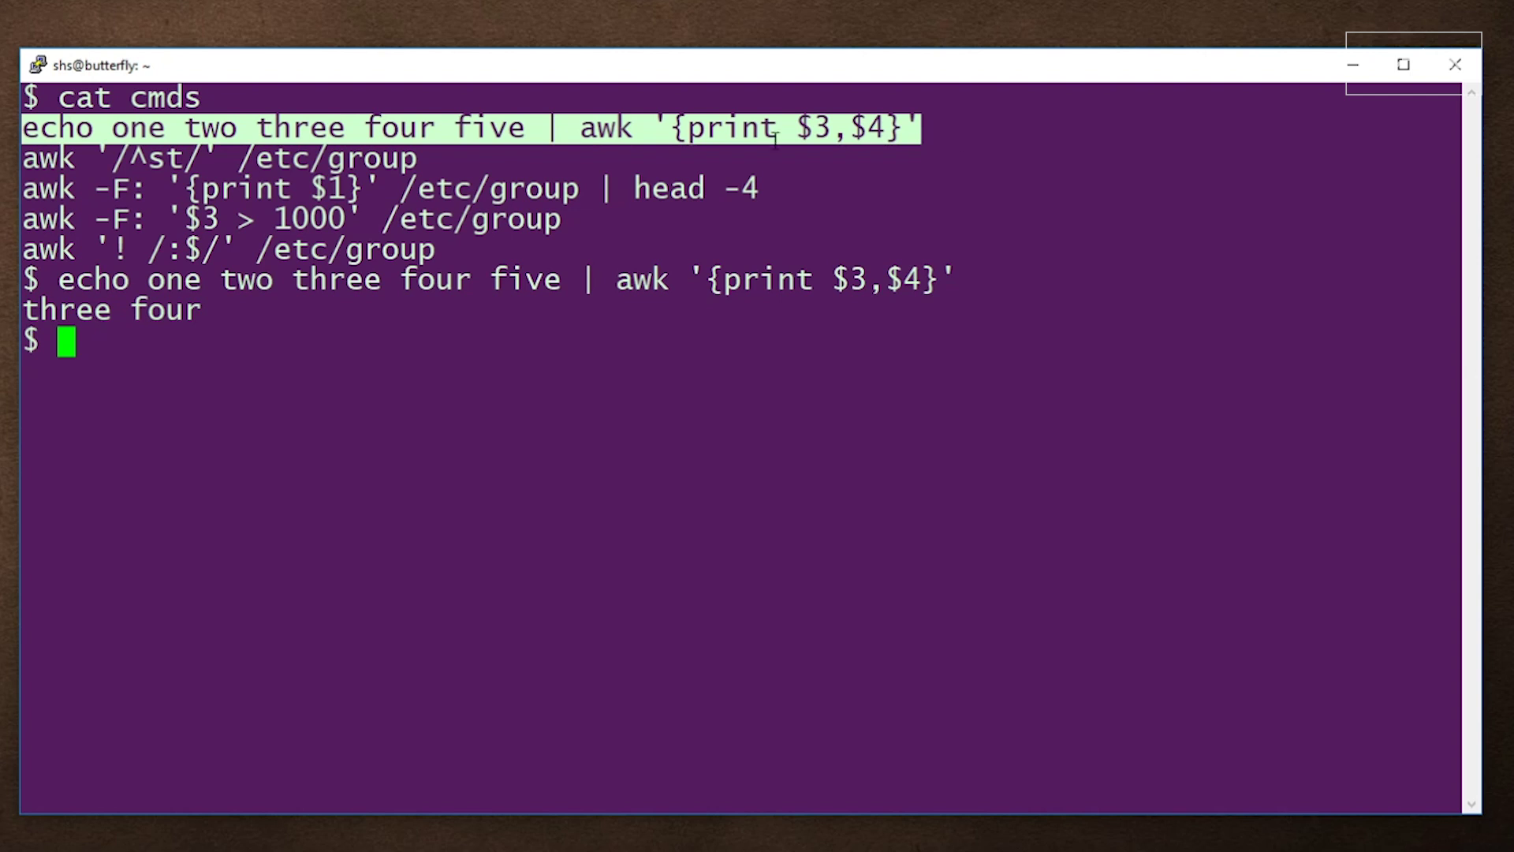
# Run awk '/^st/' /etc/group to print staff:x:50:, then select the first-field example
pyautogui.moveTo(24, 159); pyautogui.dragTo(414, 158)
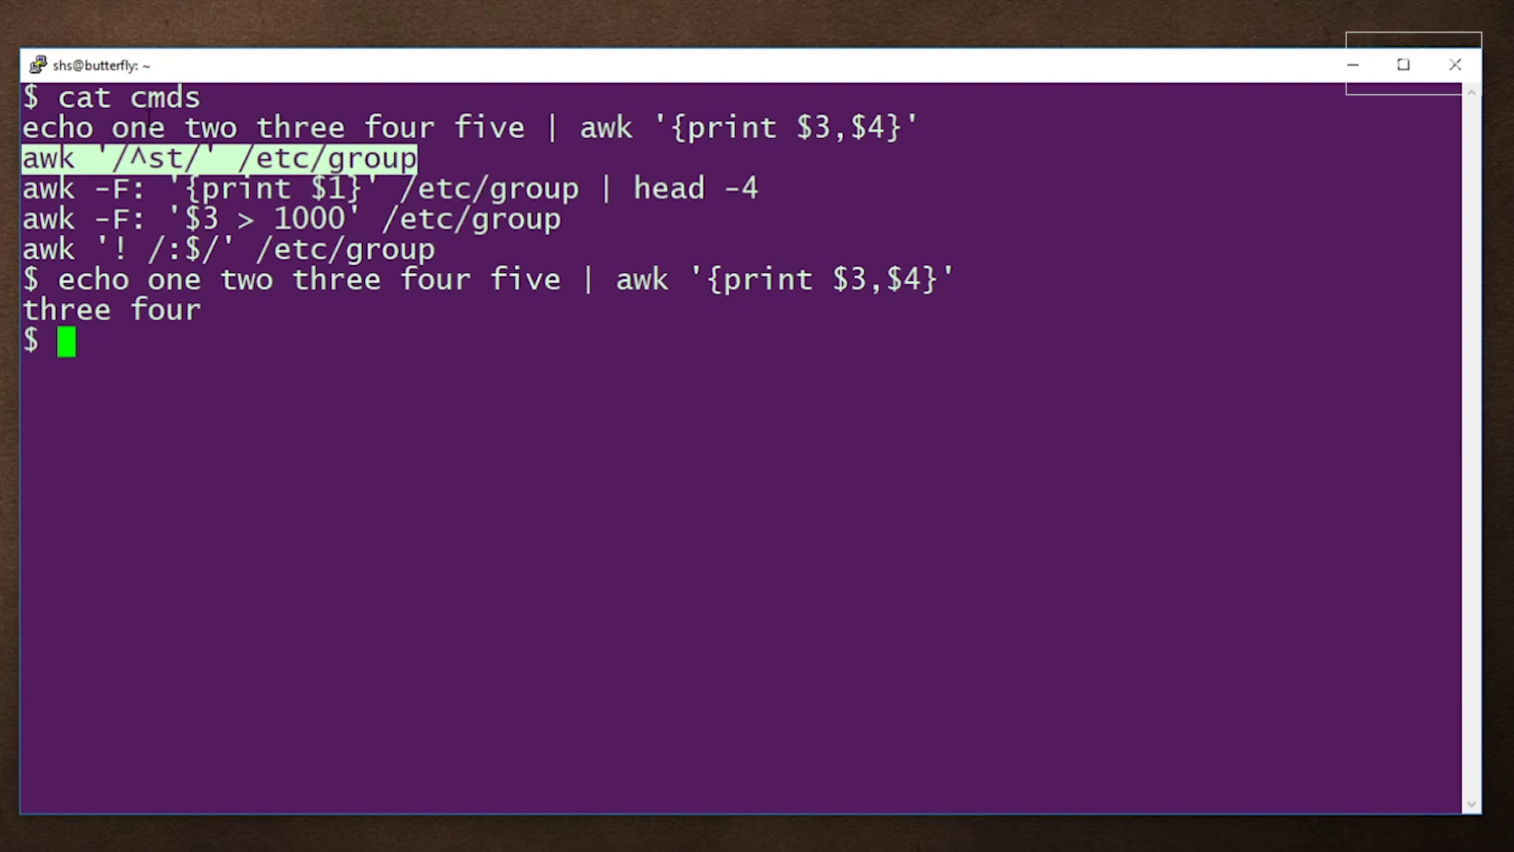
pyautogui.rightClick(256, 220)
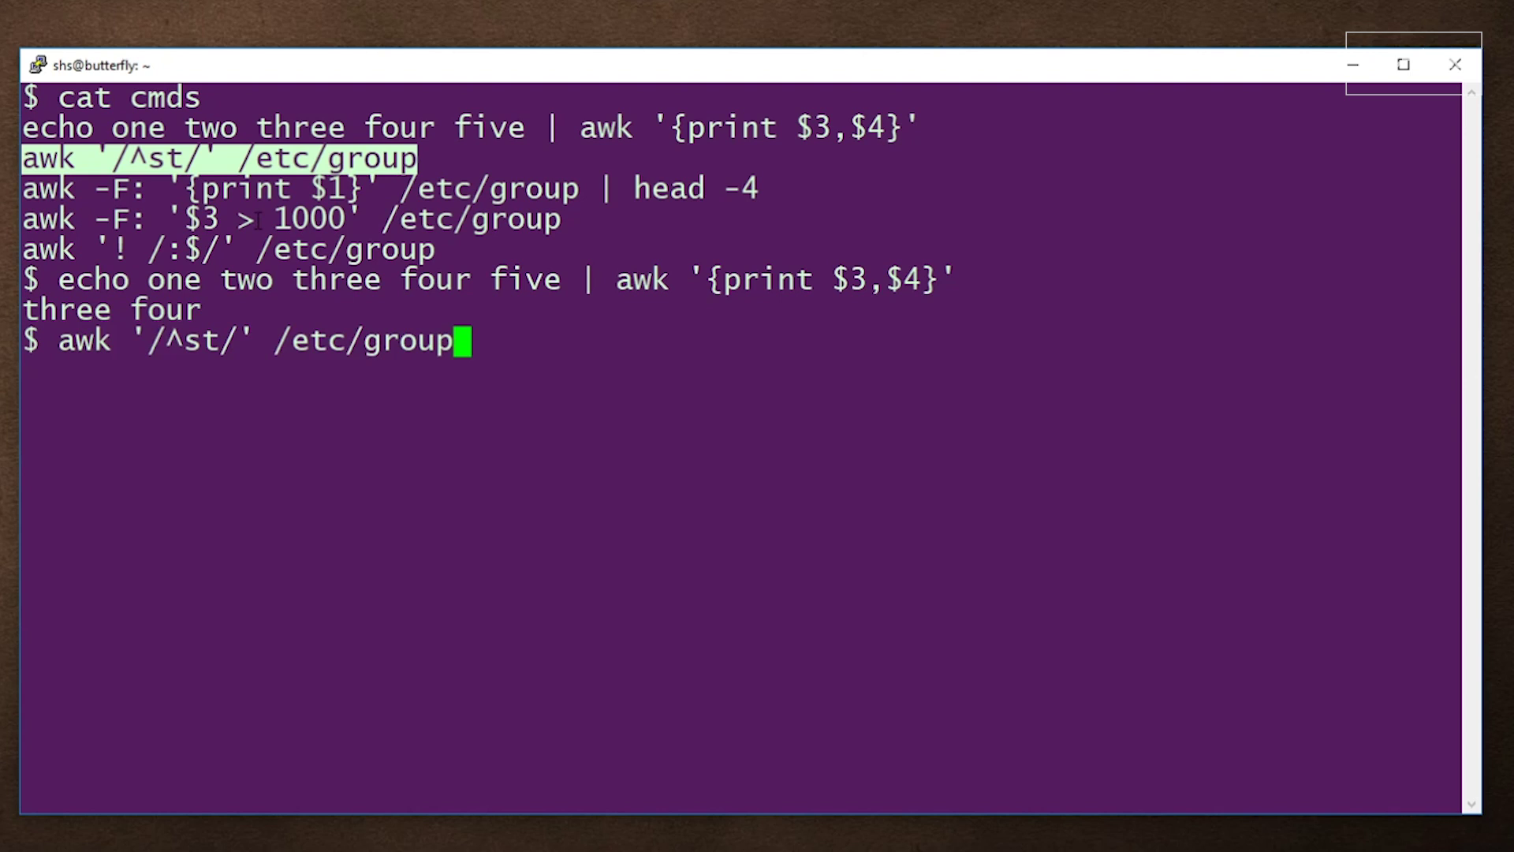
pyautogui.press('Return')
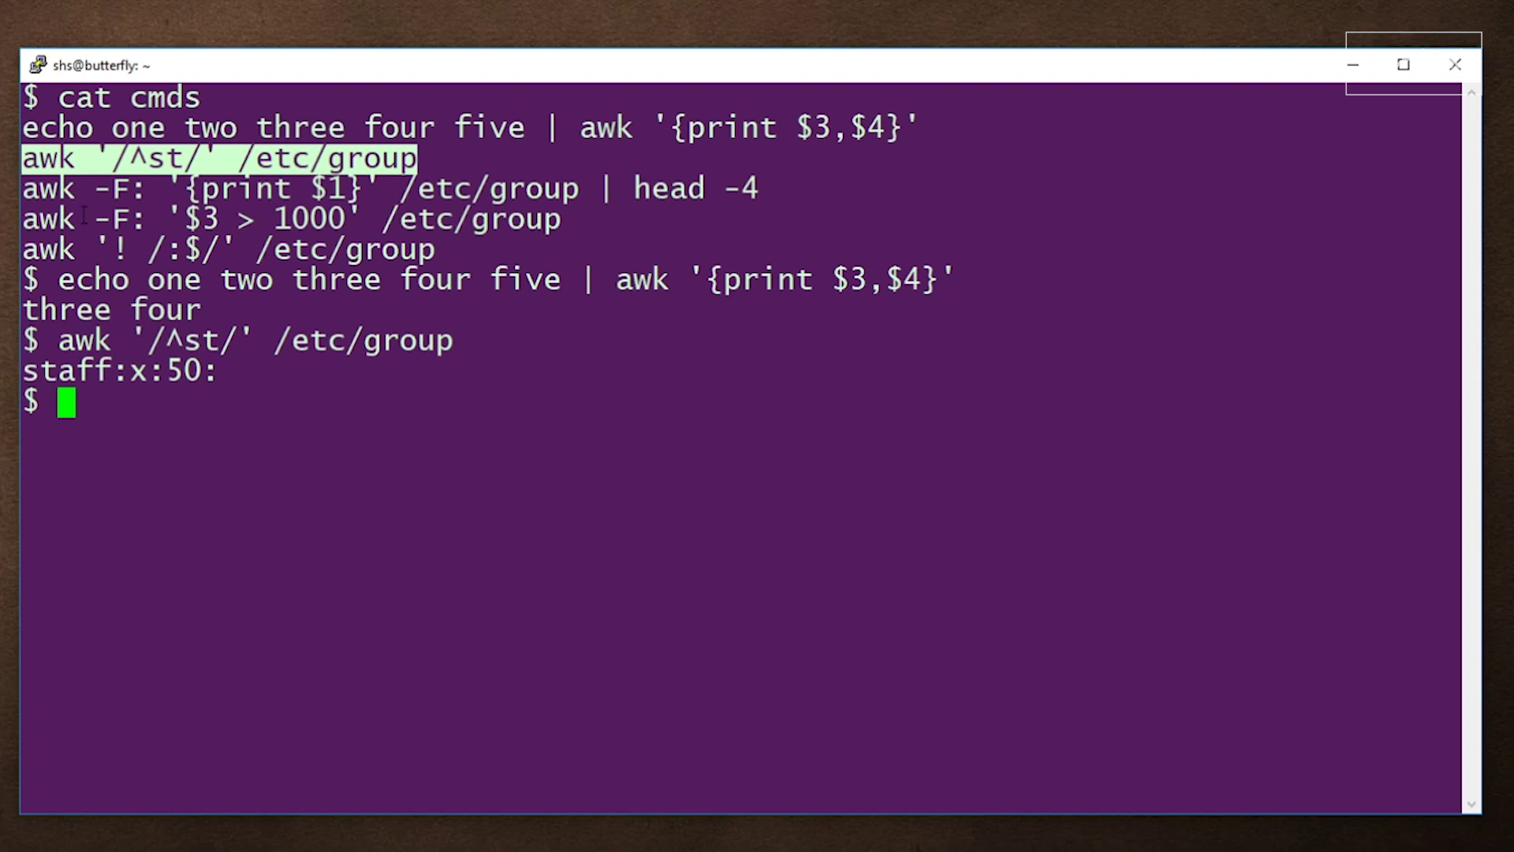
pyautogui.moveTo(23, 190); pyautogui.dragTo(757, 189)
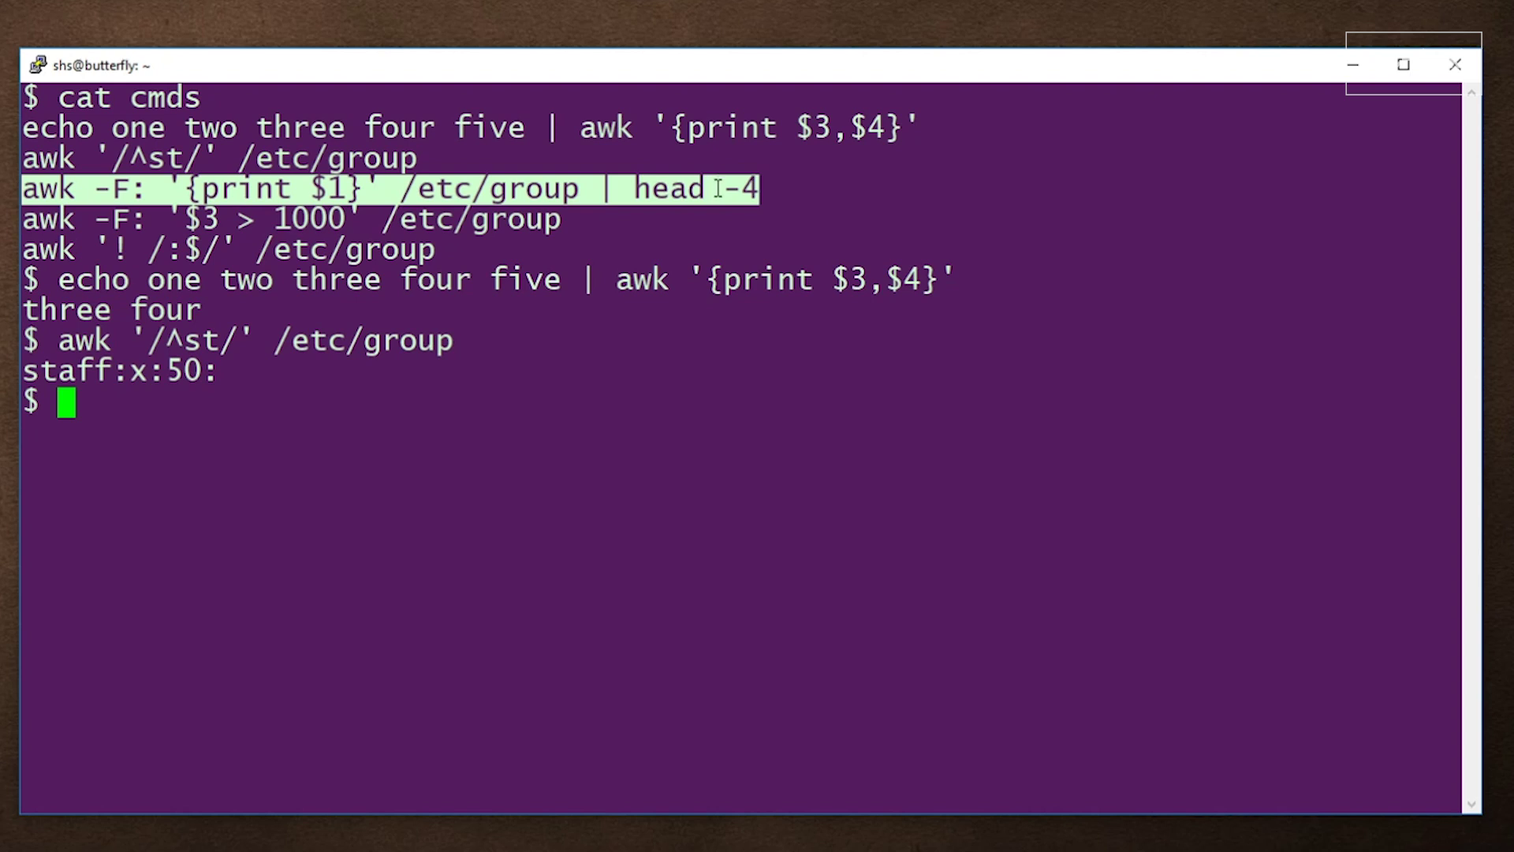
# Run awk -F: '{print $1}' /etc/group | head -4, printing root, daemon, bin and sys
pyautogui.rightClick(733, 228)
pyautogui.press('Return')
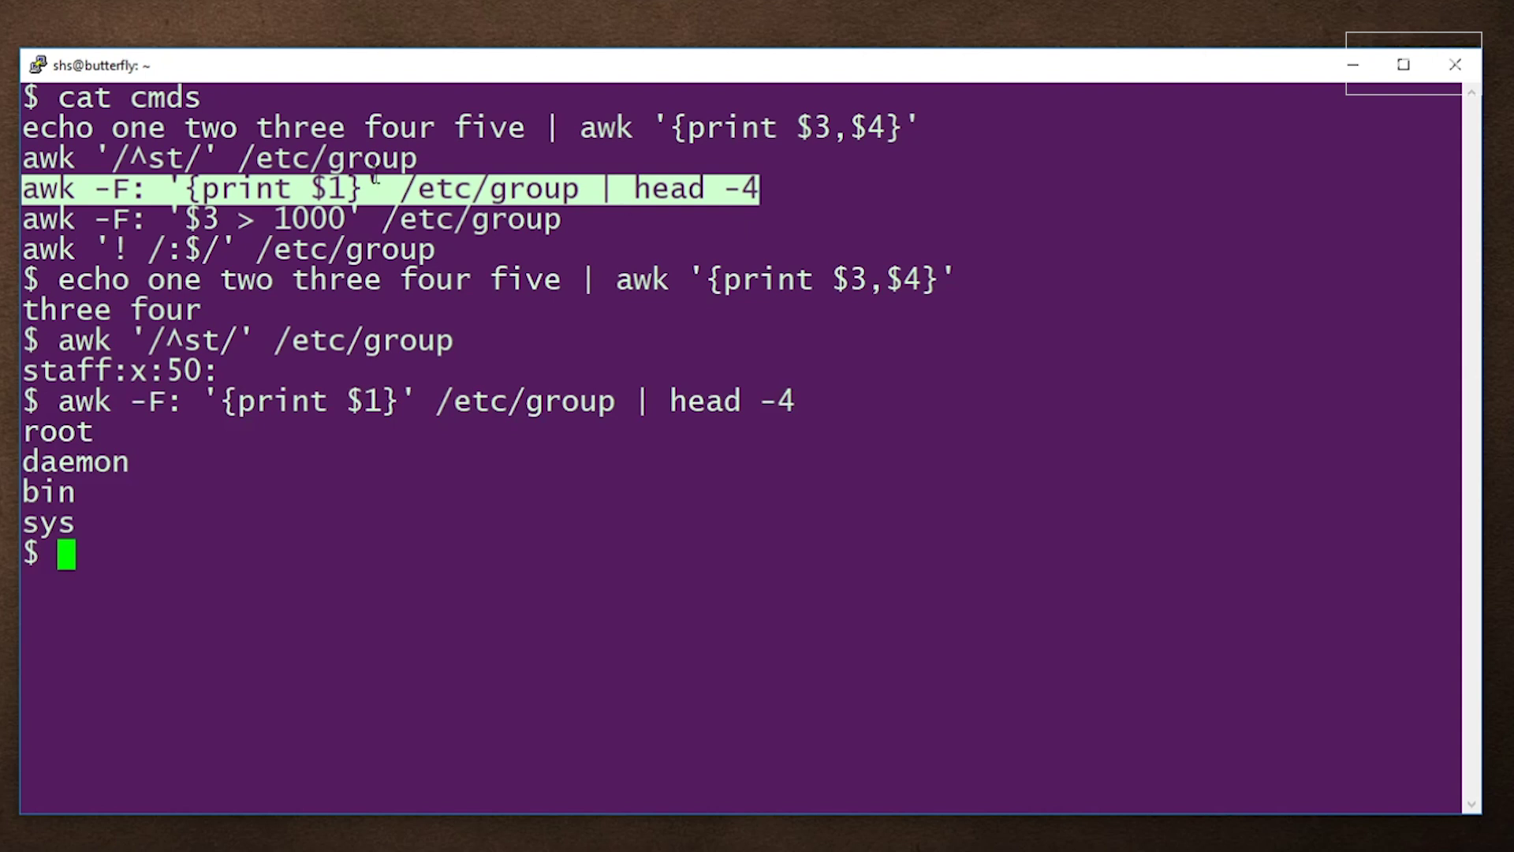
# Copy and run awk -F: '$3 > 1000' /etc/group, listing nogroup through waynek
pyautogui.moveTo(23, 217); pyautogui.dragTo(138, 218)
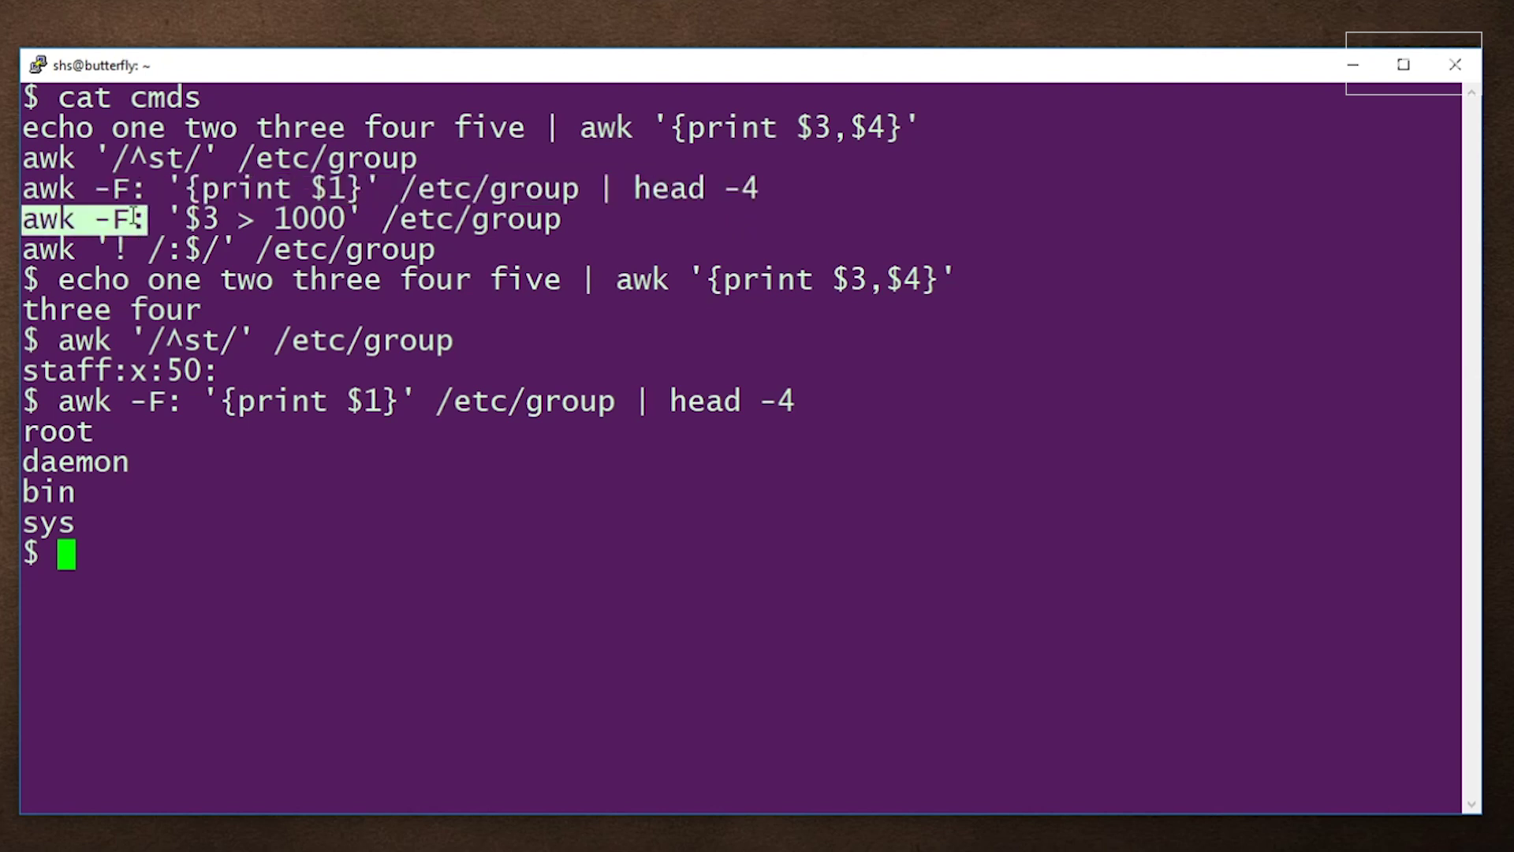
pyautogui.moveTo(139, 219); pyautogui.dragTo(548, 225)
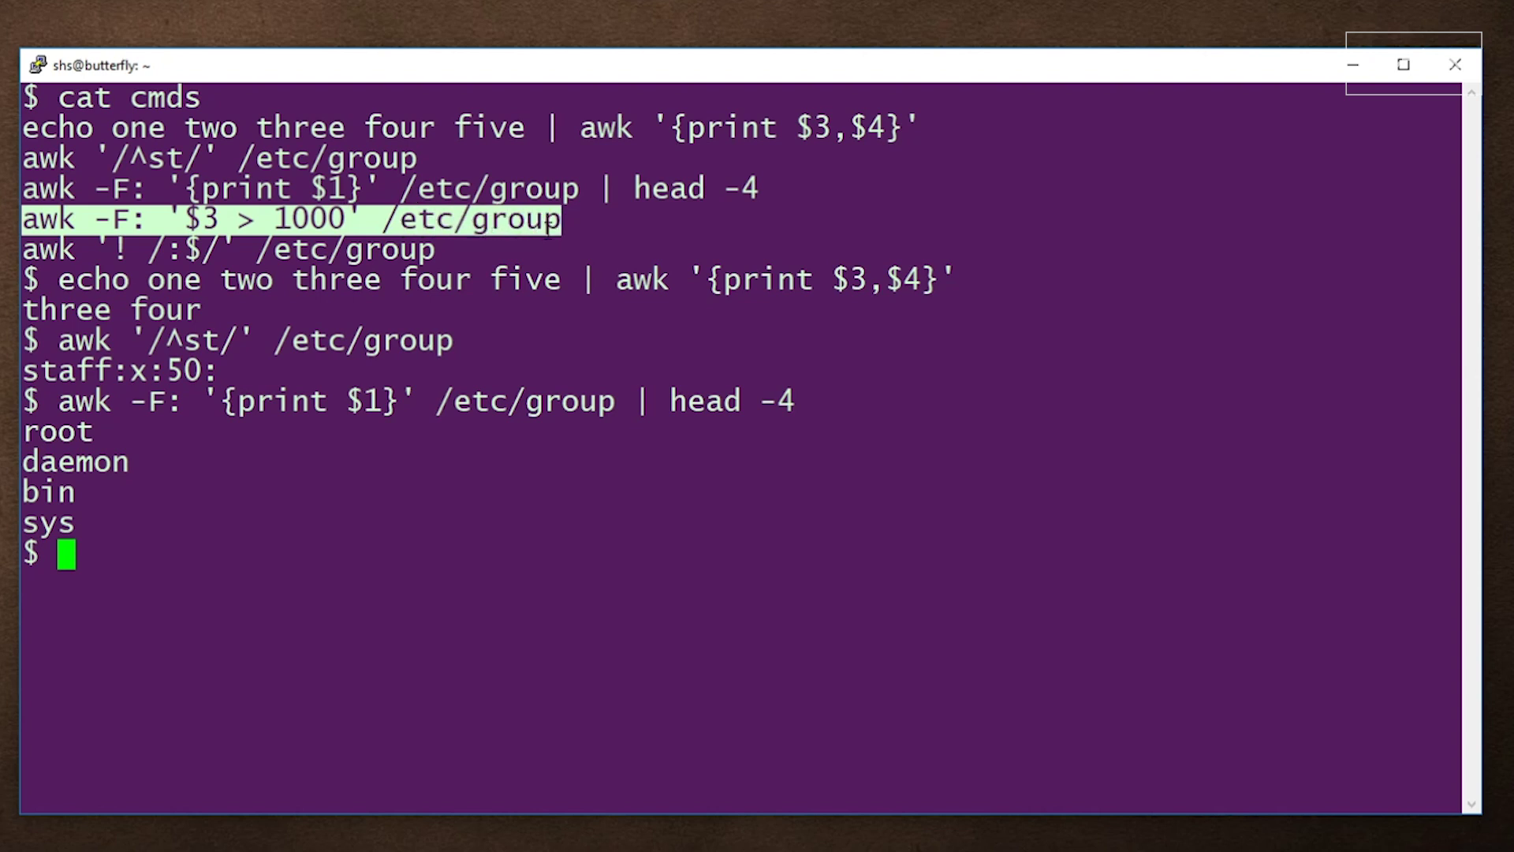
pyautogui.write("awk -F: '$3 > 1000' /etc/group")
pyautogui.press('Return')
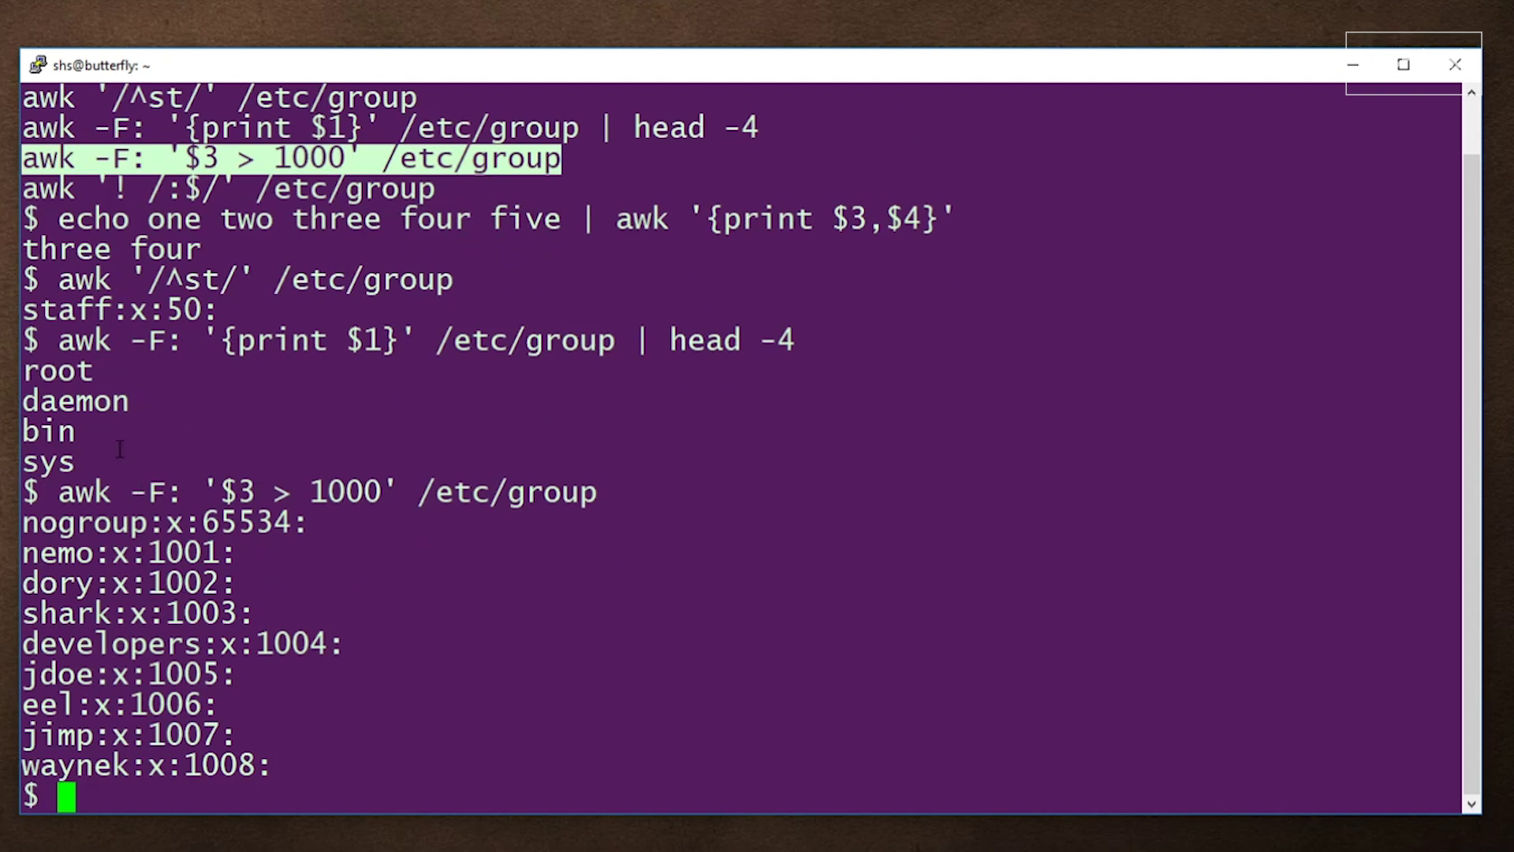
# Run awk '! /:$/' /etc/group, listing groups with members such as root, adm, fish and sambashare
pyautogui.moveTo(24, 190); pyautogui.dragTo(435, 194)
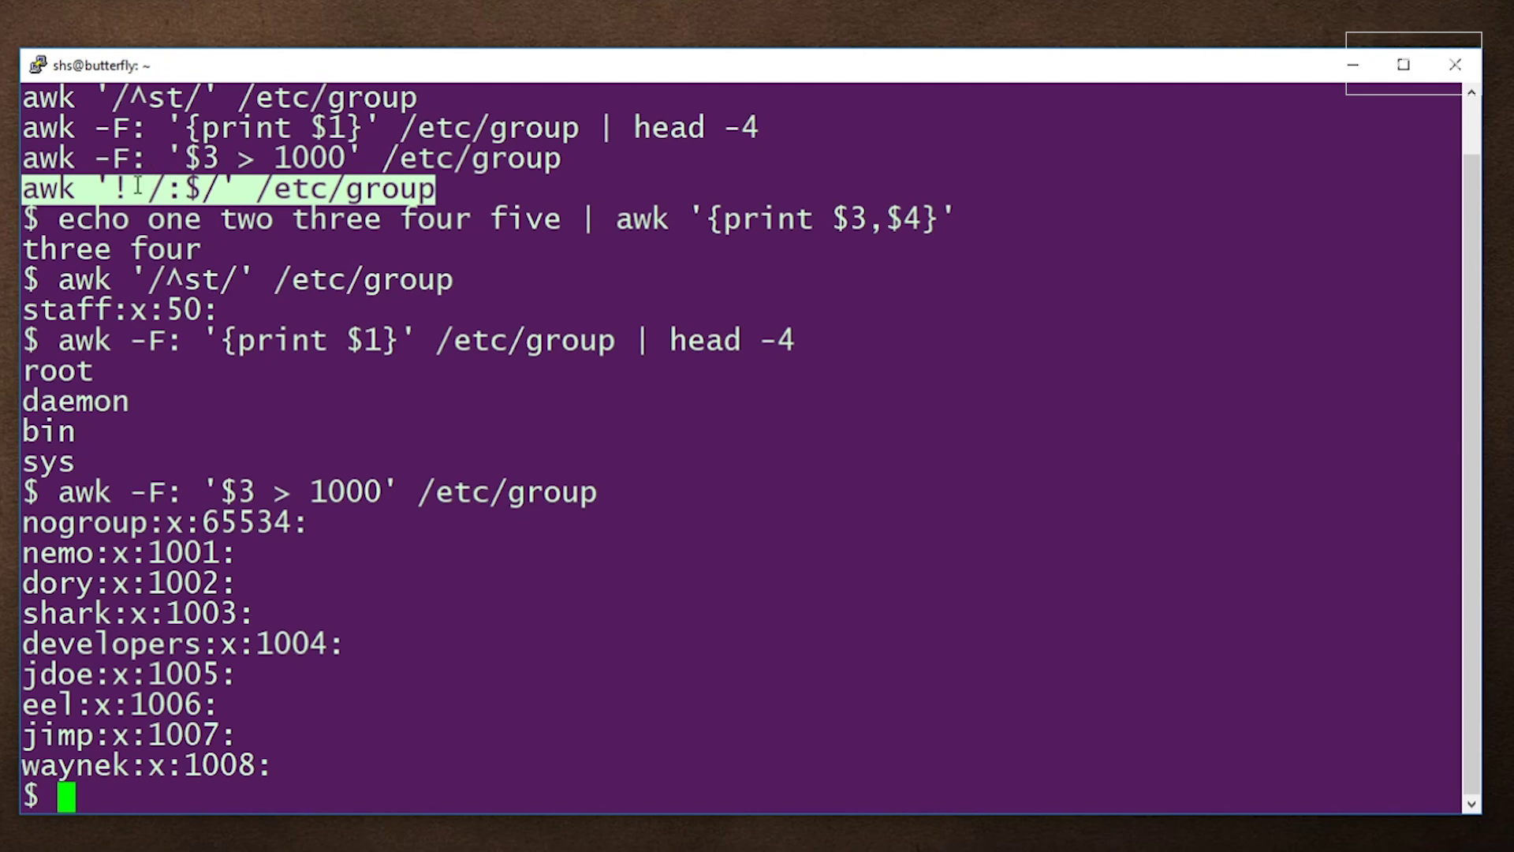
pyautogui.rightClick(222, 235)
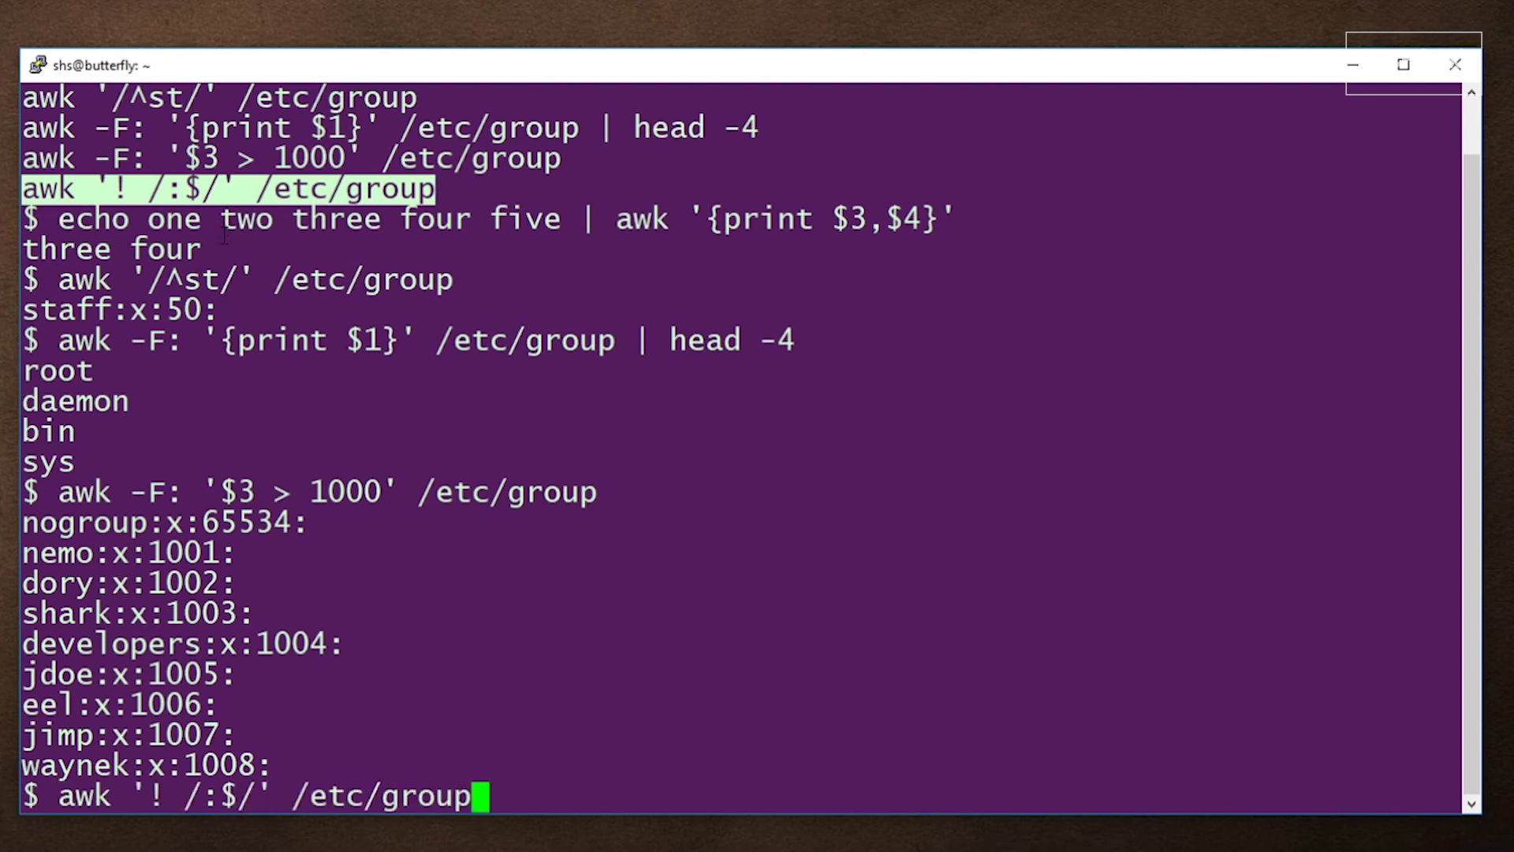
pyautogui.press('Return')
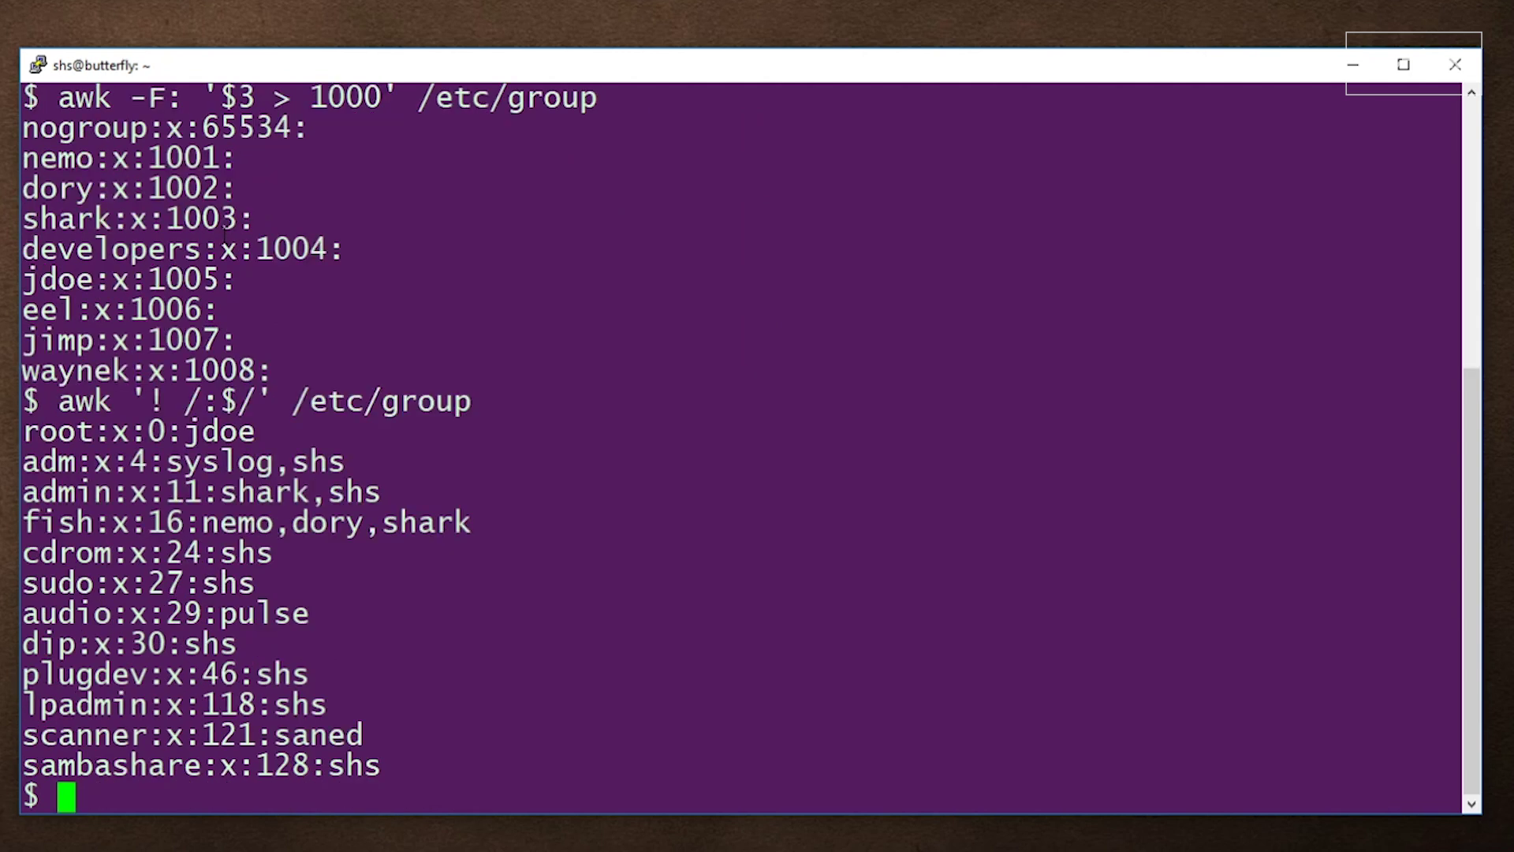